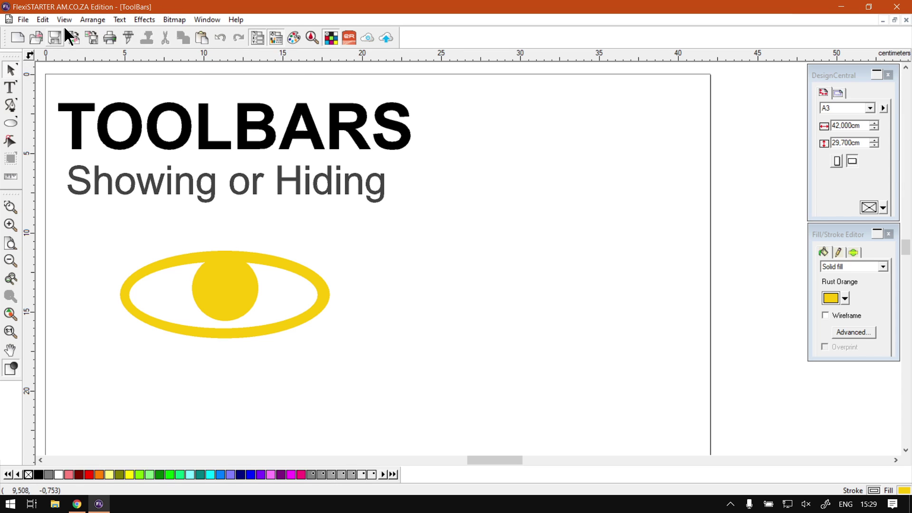
Open the Toolbars visibility dialog from the View menu and move it aside
key("super+p")
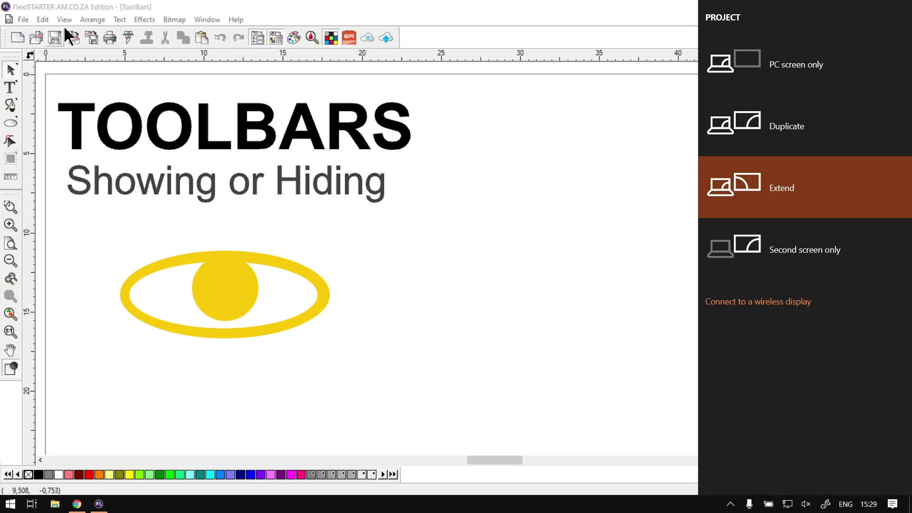
key("Escape")
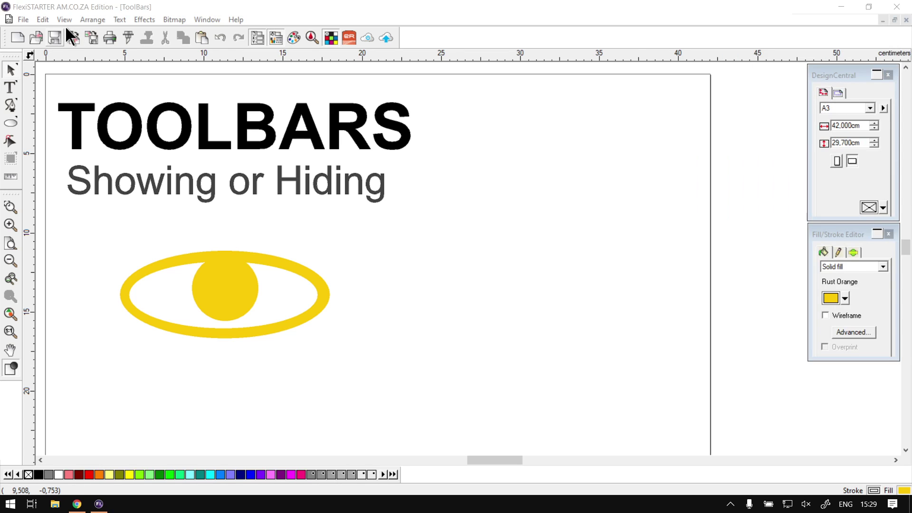
left_click(65, 20)
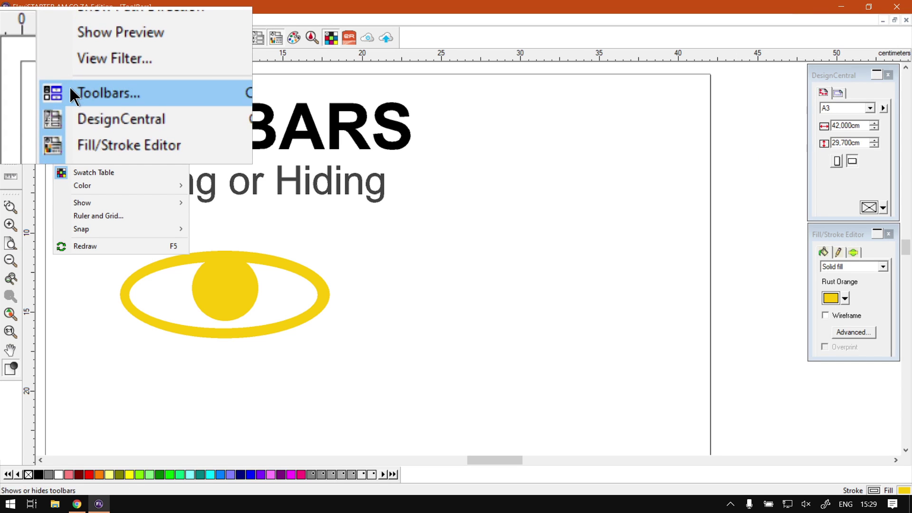
left_click(102, 90)
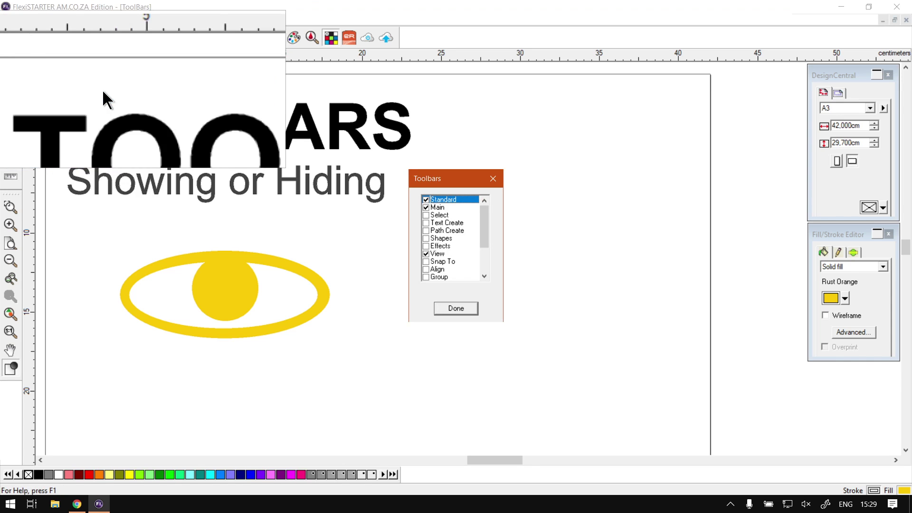
left_click_drag(435, 181, 509, 121)
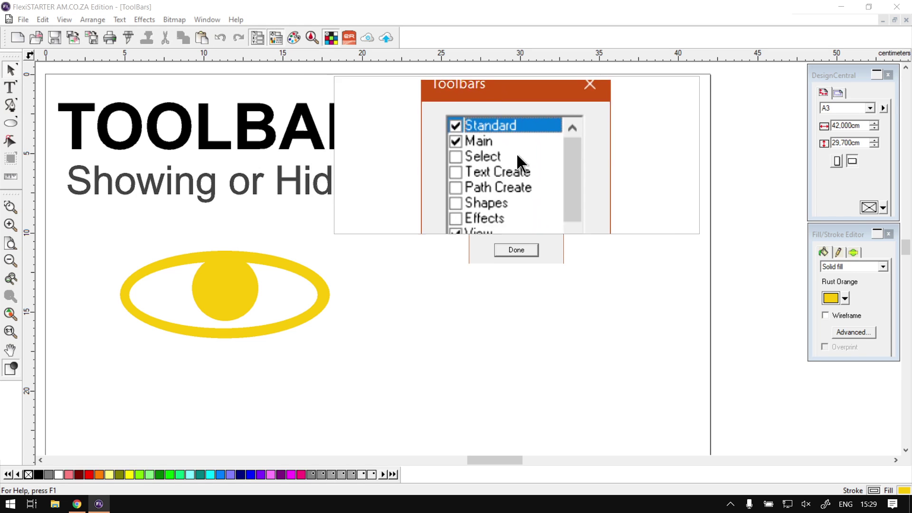
mouse_move(543, 158)
left_mouse_down()
mouse_move(546, 195)
mouse_move(542, 154)
left_mouse_up()
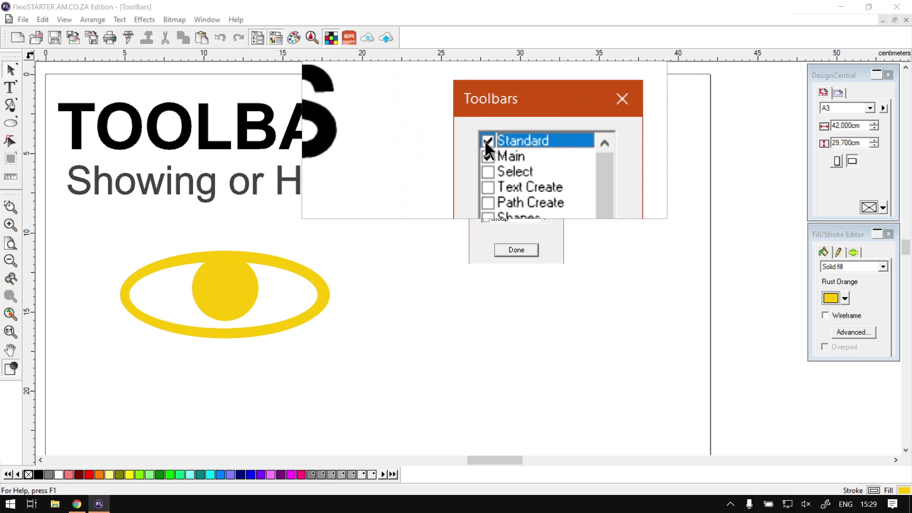
Toggle the Standard, Main and View toolbars off and back on, then close the dialog
left_click(486, 143)
left_click(488, 145)
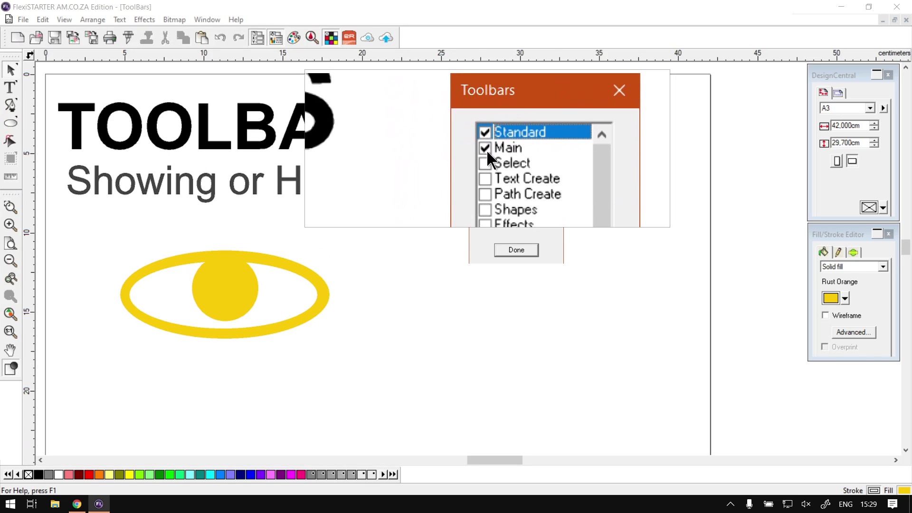
left_click(486, 150)
left_click(486, 147)
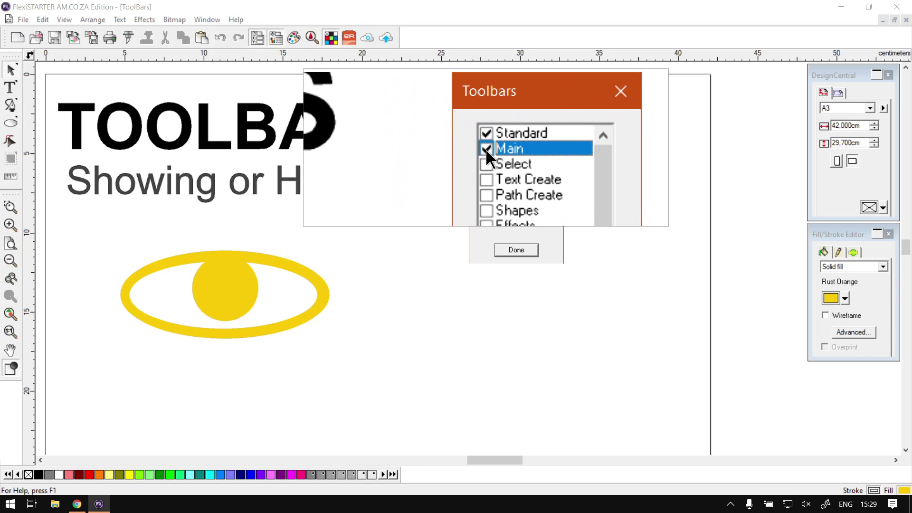
scroll(488, 155, "down", 1)
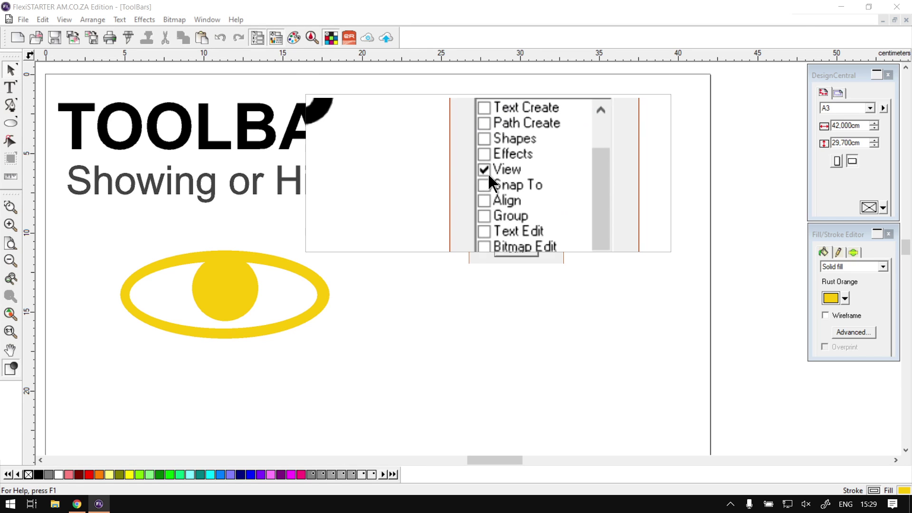
left_click(487, 172)
left_click(487, 173)
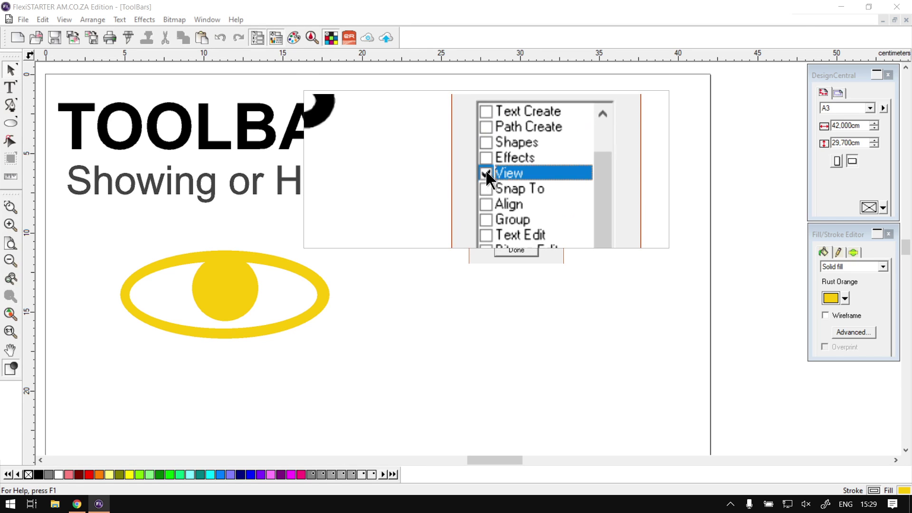
scroll(493, 162, "up", 1)
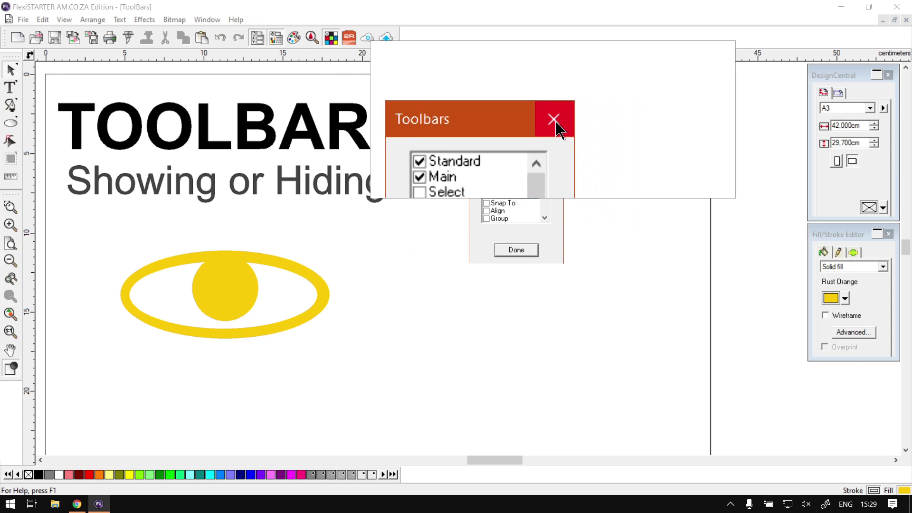
left_click(555, 124)
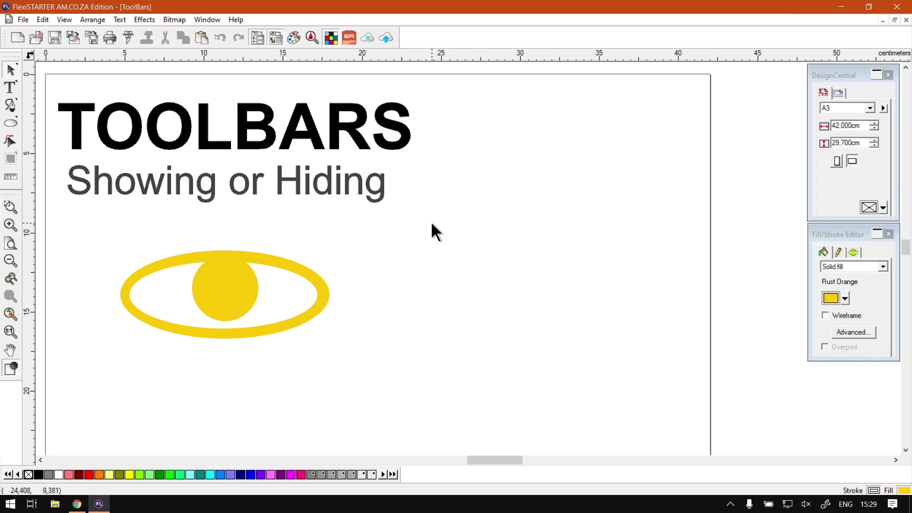
Reopen the Toolbars dialog with Alt+V, T, reposition it, and close it again
key("alt+v")
key("t")
left_click_drag(444, 181, 478, 120)
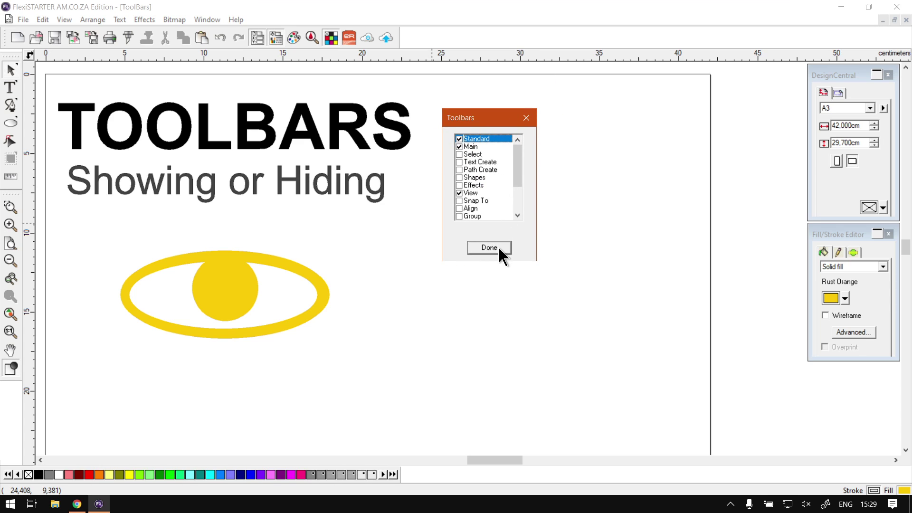
left_click(526, 118)
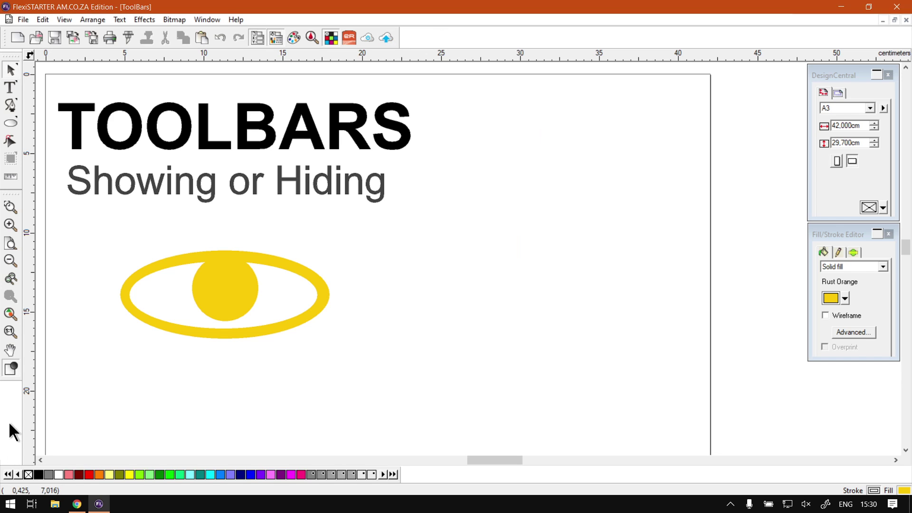
Hide the Standard toolbar from the right-click toolbar list, then tick it to restore it
right_click(449, 39)
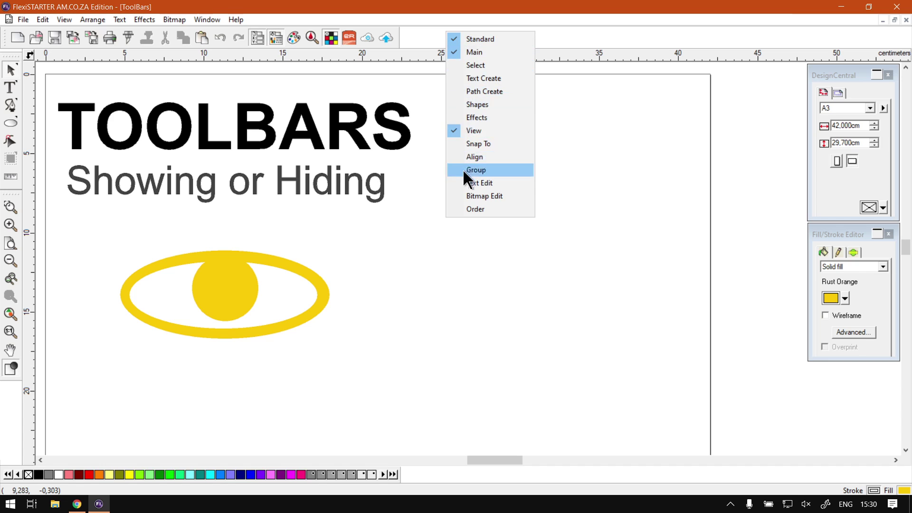
left_click(484, 40)
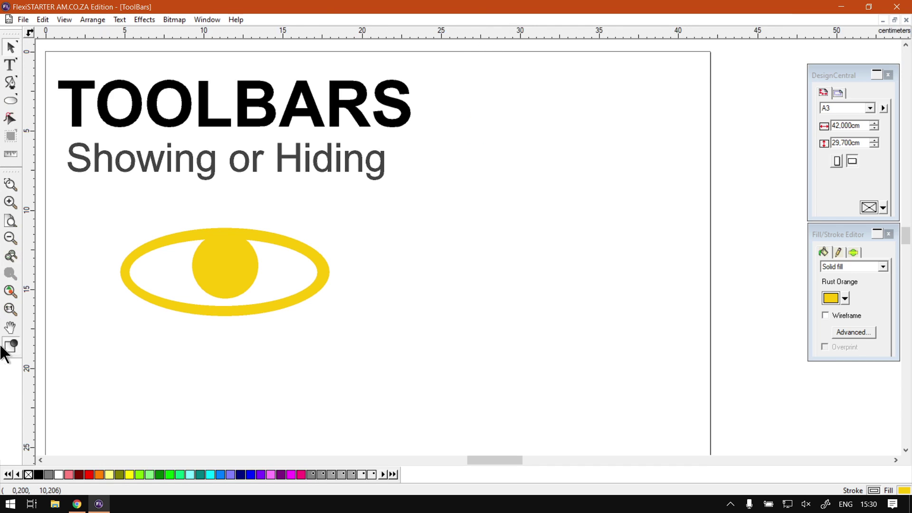
right_click(8, 404)
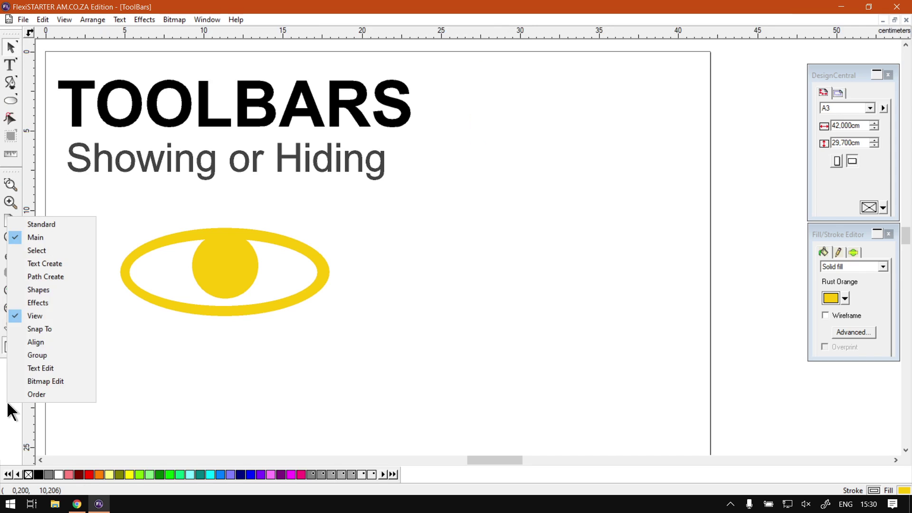
left_click(33, 224)
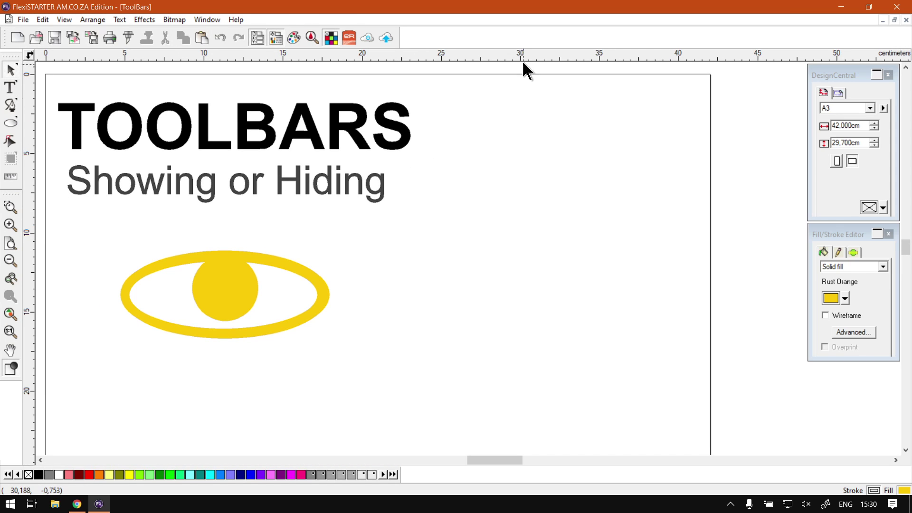
Show the Snap To toolbar from the right-click toolbar list and drag it right of the heading
right_click(492, 37)
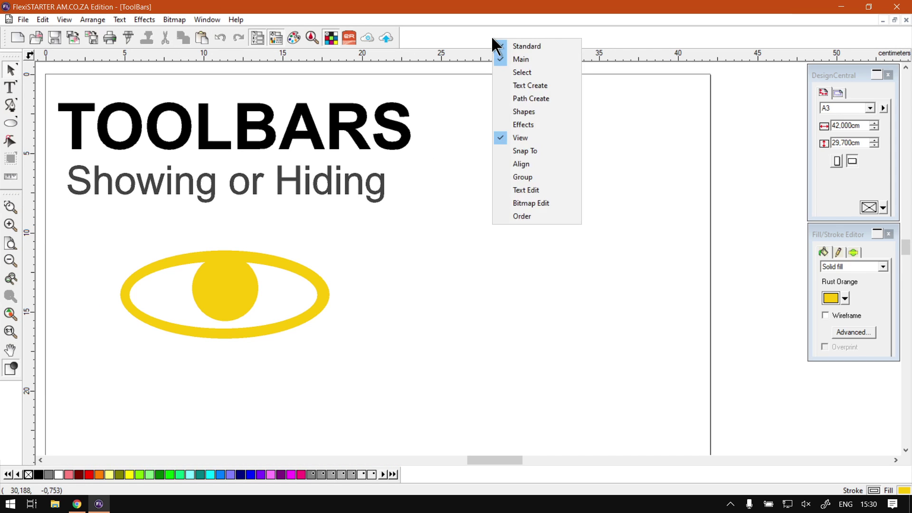
left_click(540, 150)
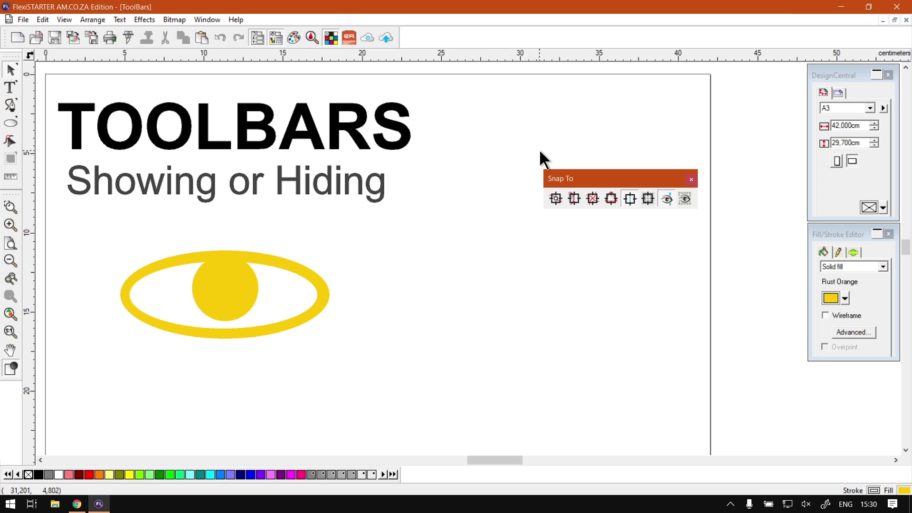
left_click_drag(615, 176, 673, 179)
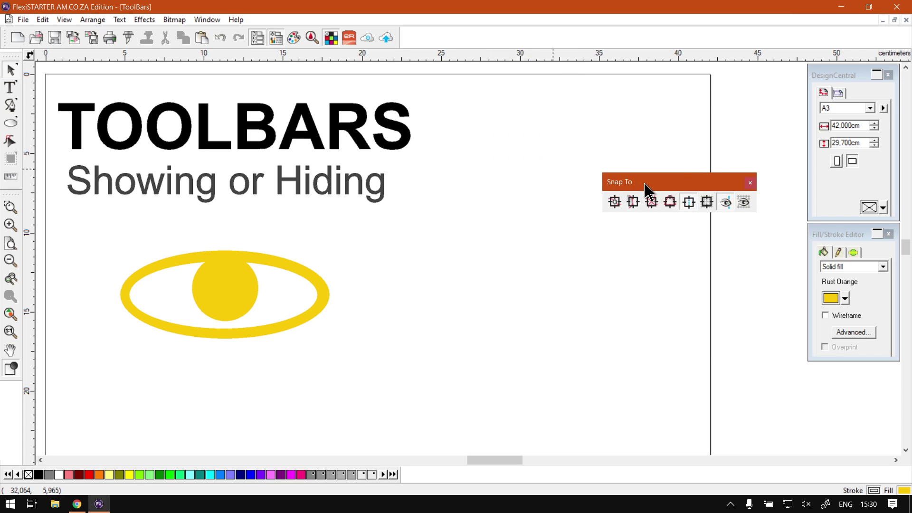
left_click_drag(571, 164, 572, 170)
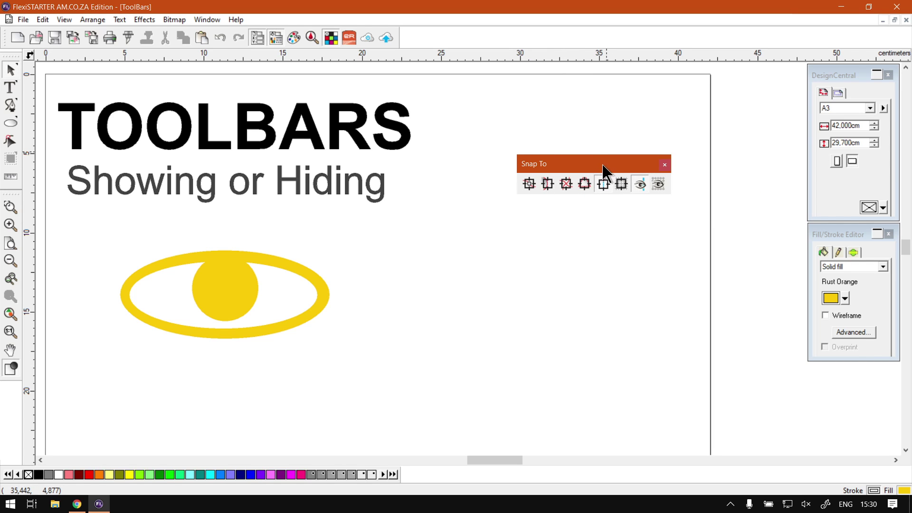
Open the Snap To toolbar's own menu and dismiss it, keeping the toolbar visible
left_click(665, 165)
right_click(635, 164)
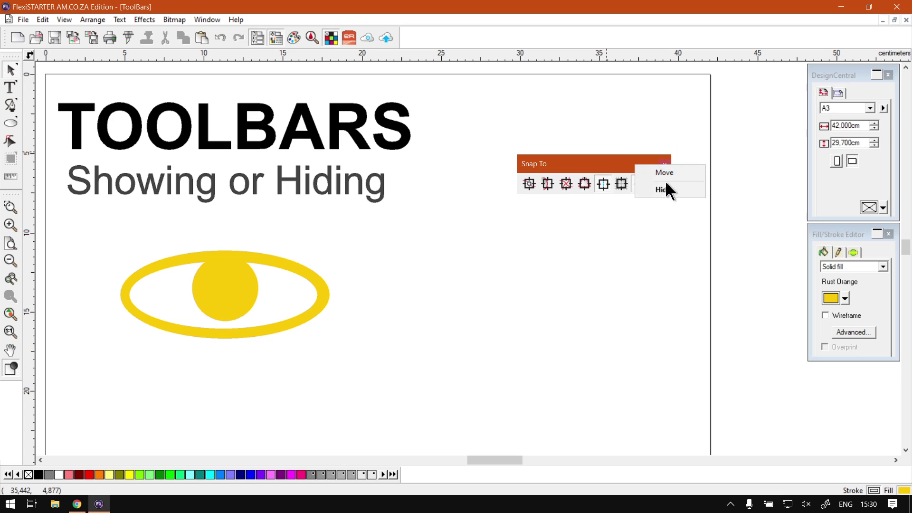
left_click(578, 169)
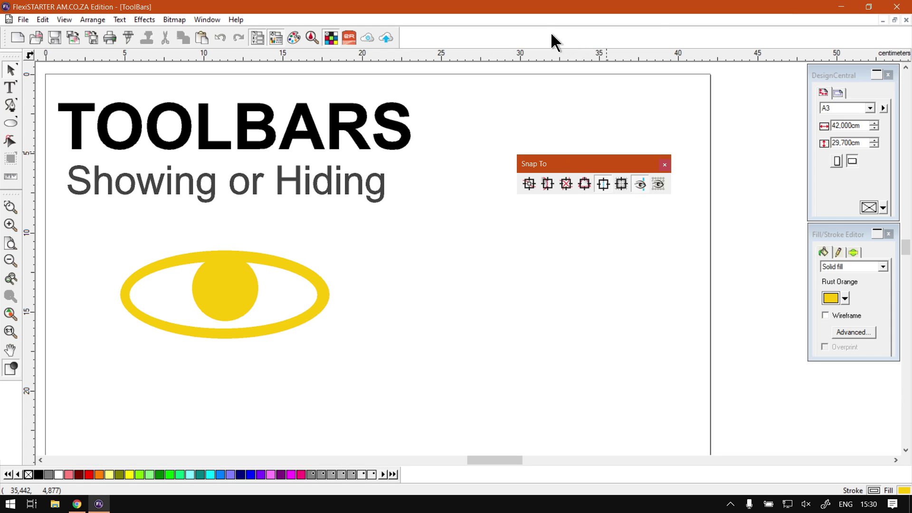
Dock the Snap To toolbar into the top row, then untick Snap To to hide it
double_click(594, 166)
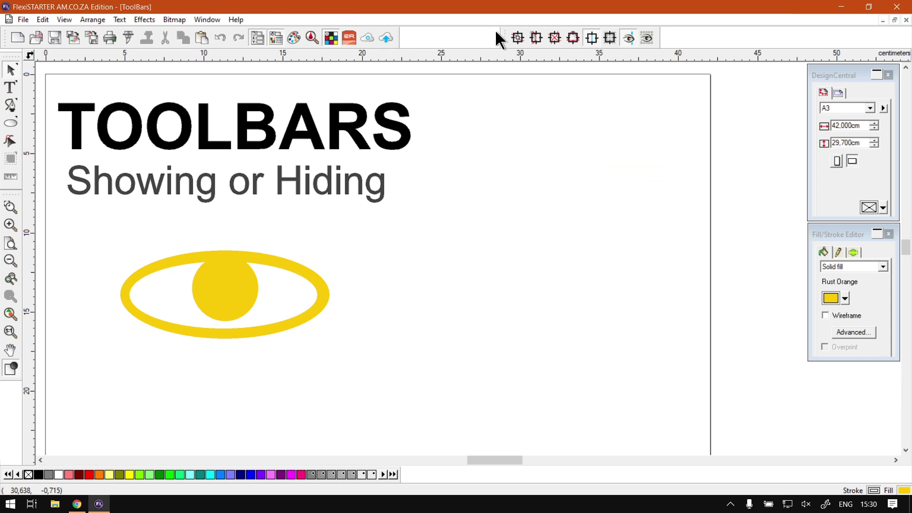
right_click(507, 34)
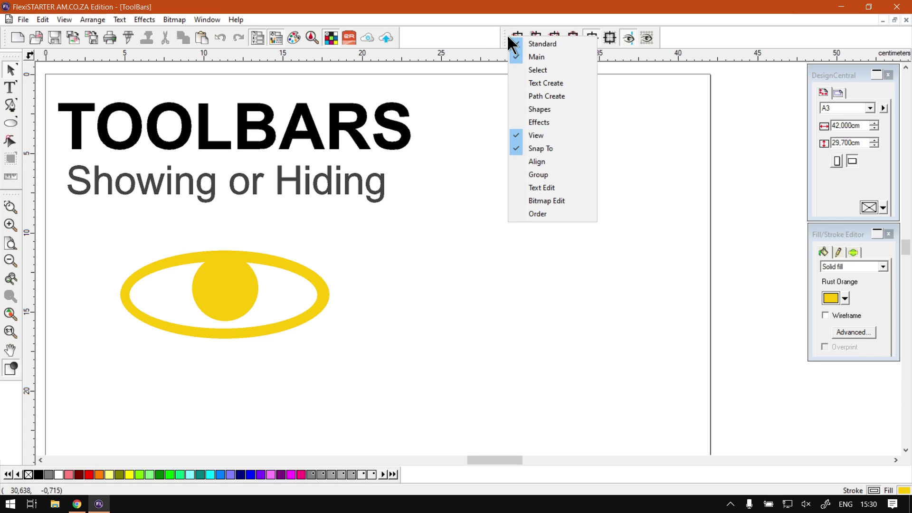
left_click(522, 149)
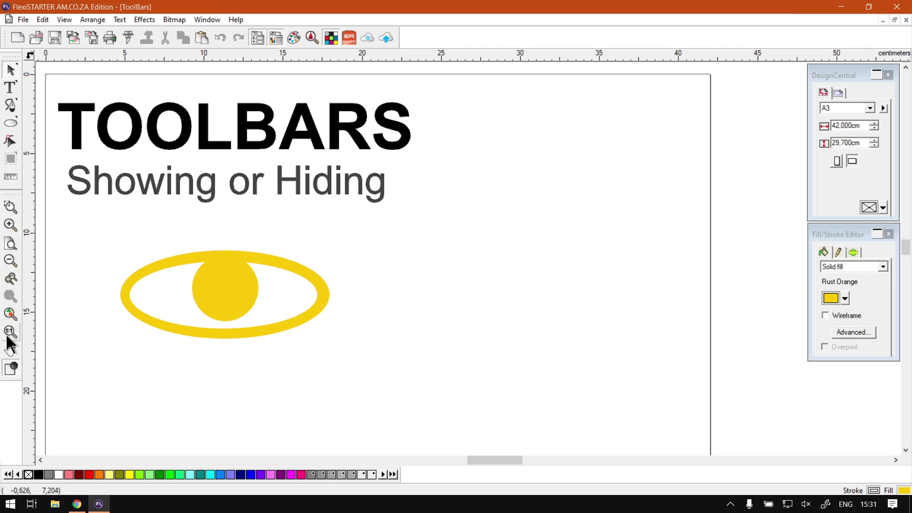
right_click(11, 197)
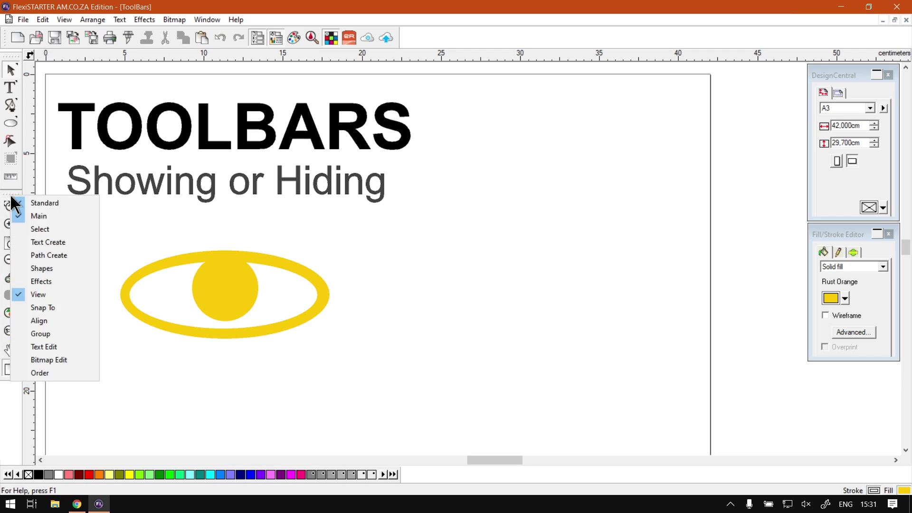
left_click(21, 295)
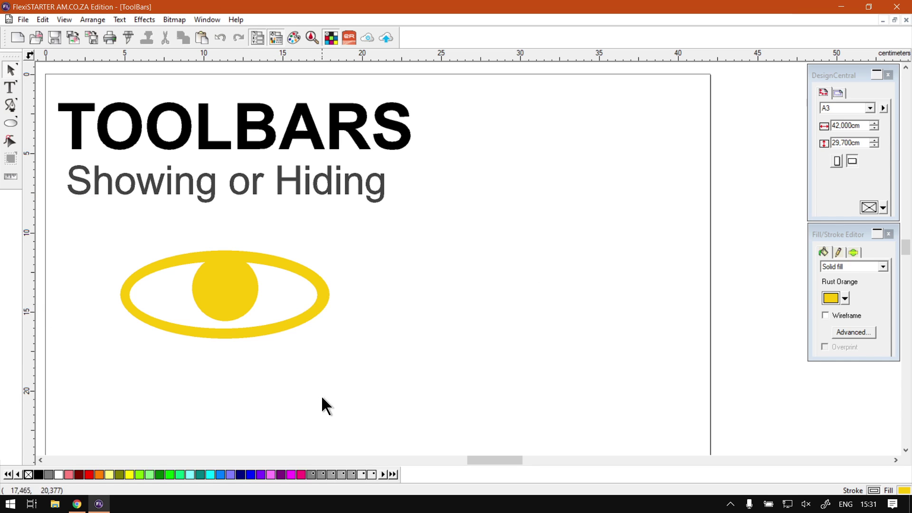
right_click(10, 208)
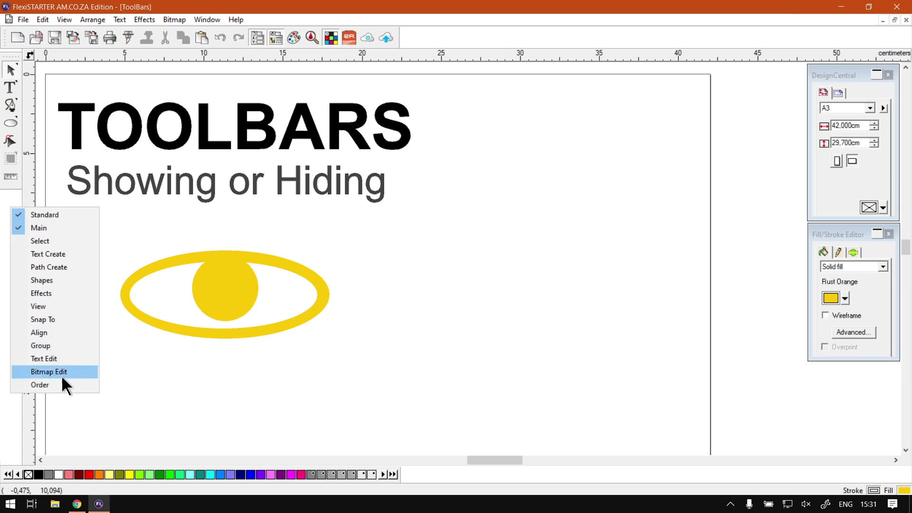
left_click(54, 306)
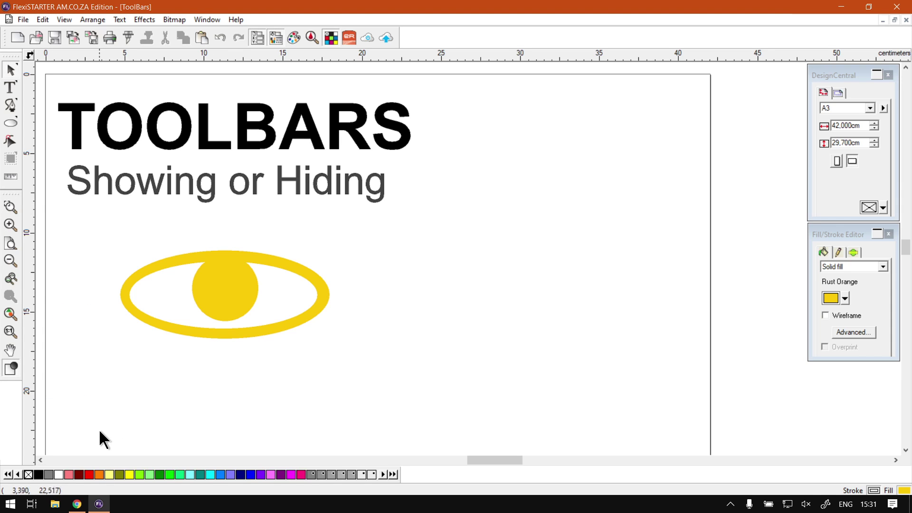
Switch to Chrome showing the softwaretraining.co.za Software Training Videos home page
left_click(76, 504)
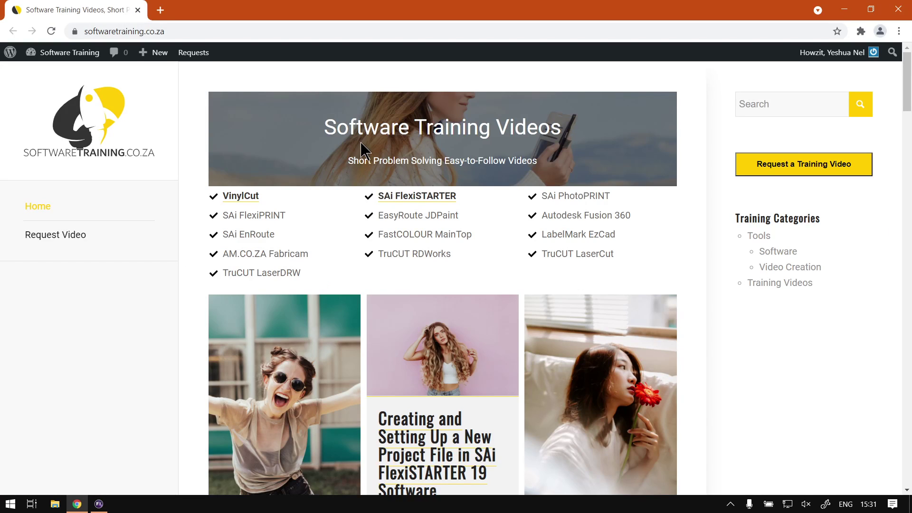